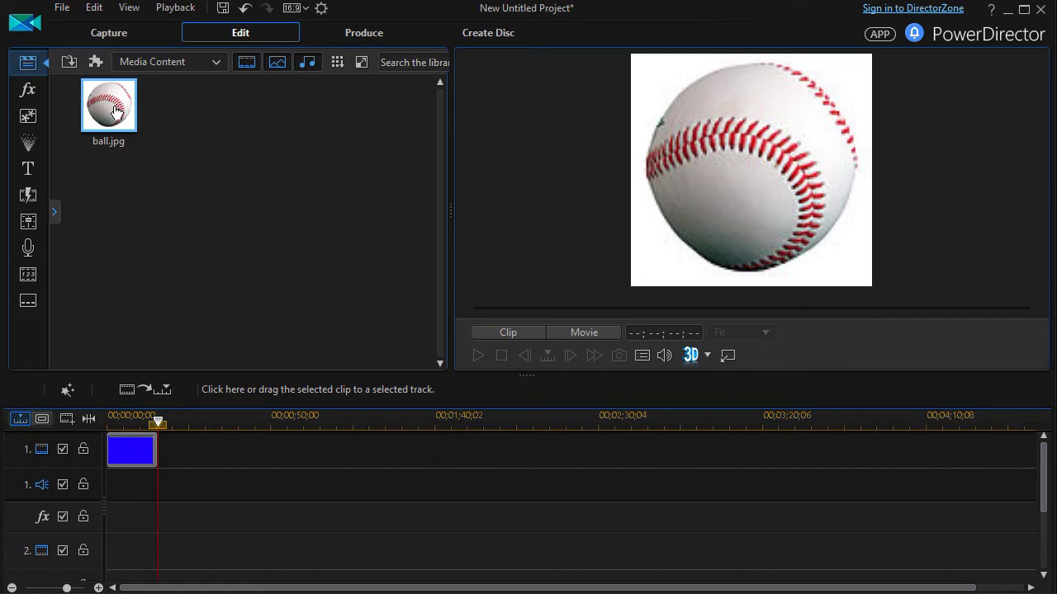
Place ball.jpg on video track 2, above the blue color-board background
{"action": "left_click_drag", "start_coordinate": [117, 110], "coordinate": [109, 558]}
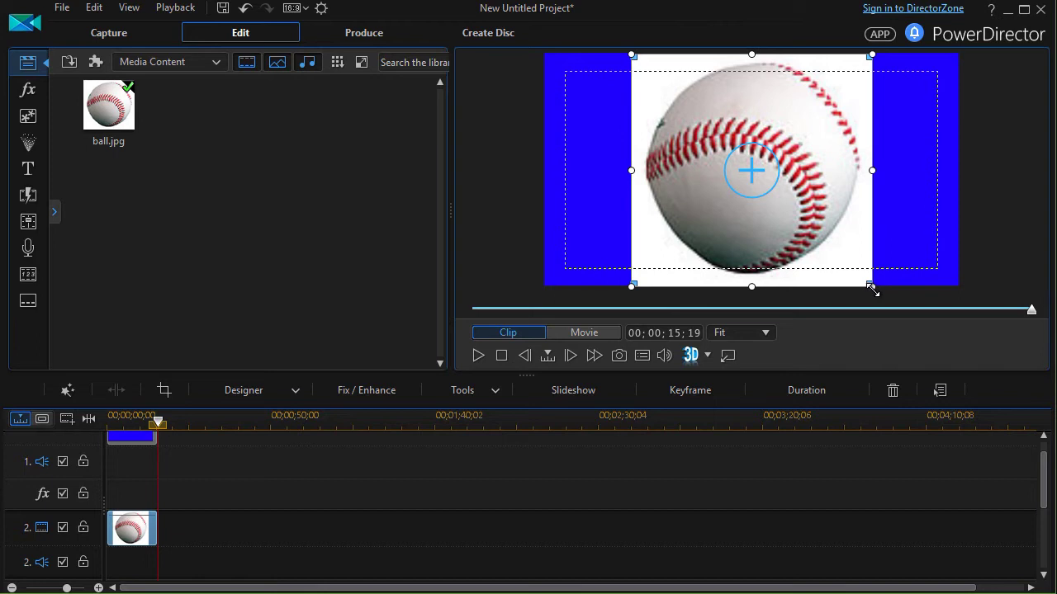
Shrink the ball image to a small square in the upper left, then open it in PiP Designer
{"action": "left_click_drag", "start_coordinate": [872, 287], "coordinate": [764, 182]}
{"action": "left_click_drag", "start_coordinate": [673, 138], "coordinate": [630, 149]}
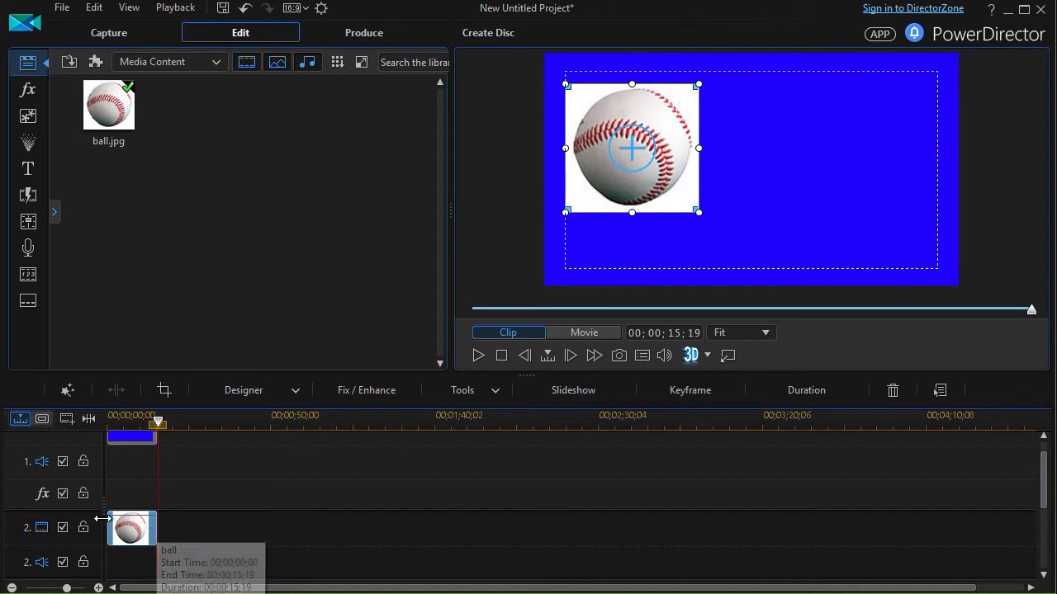
{"action": "double_click", "coordinate": [141, 535]}
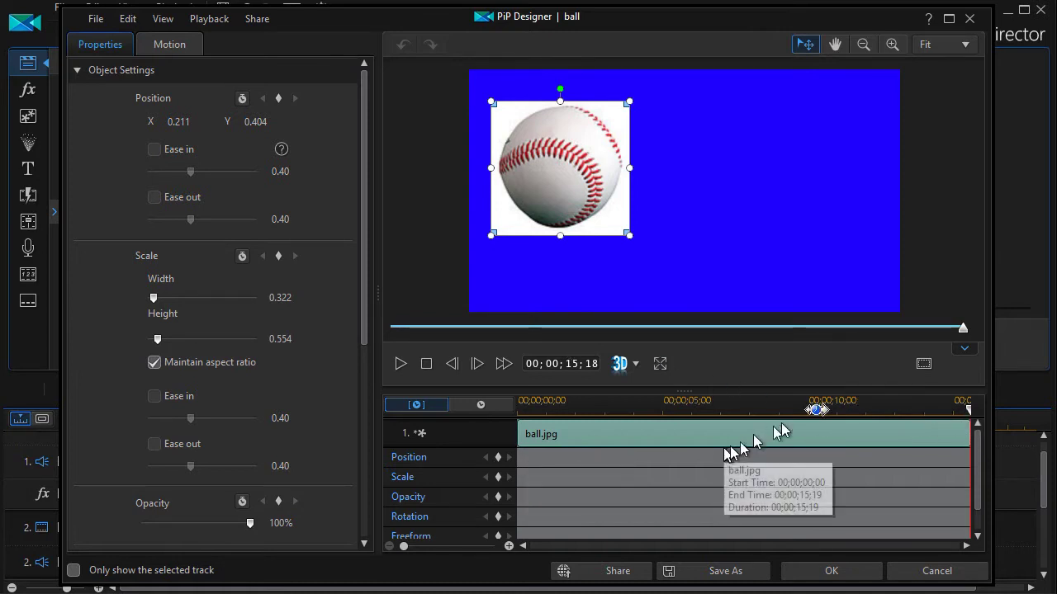
Add an Opacity keyframe at the start of the ball clip and confirm with OK
{"action": "left_click_drag", "start_coordinate": [967, 409], "coordinate": [459, 413]}
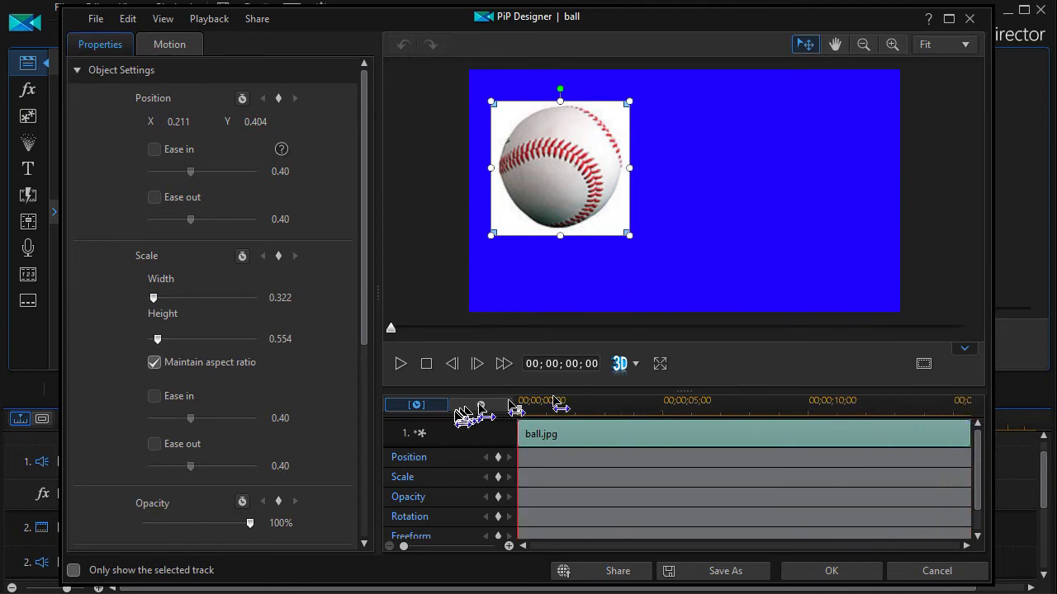
{"action": "left_click", "coordinate": [498, 497]}
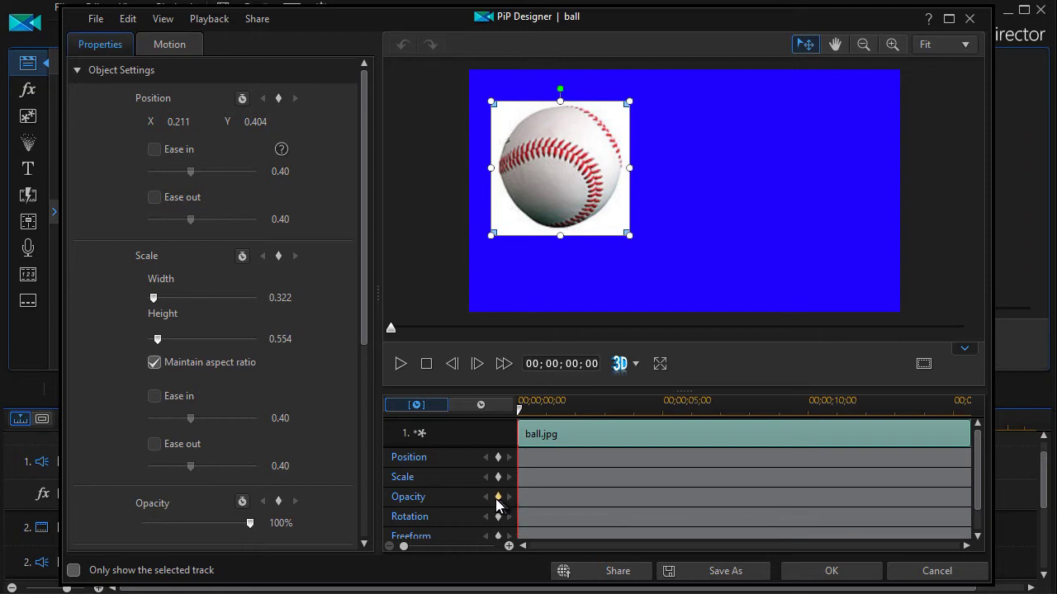
{"action": "left_click", "coordinate": [498, 498]}
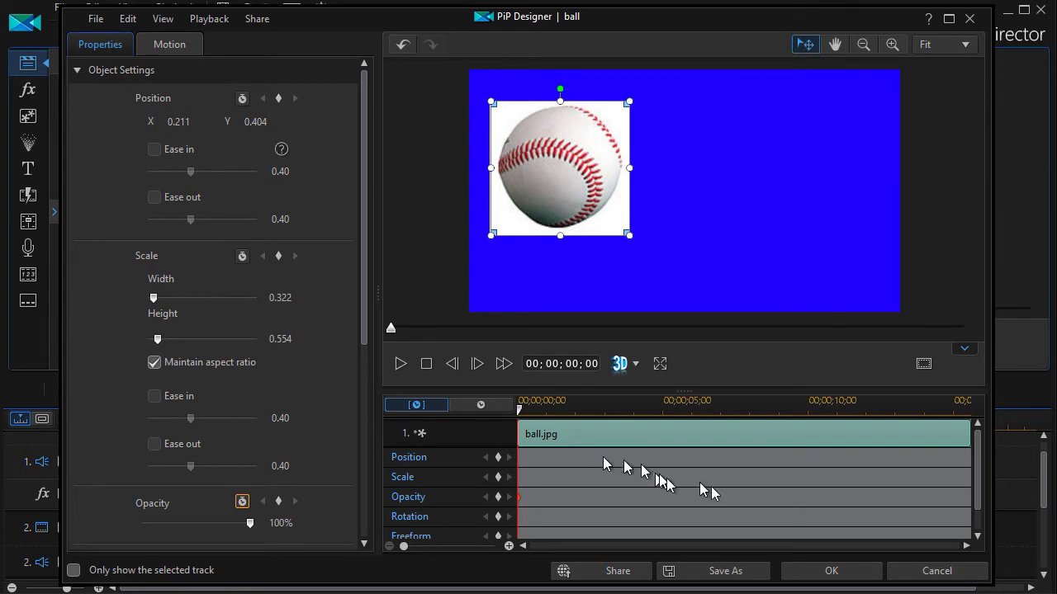
{"action": "left_click", "coordinate": [831, 570]}
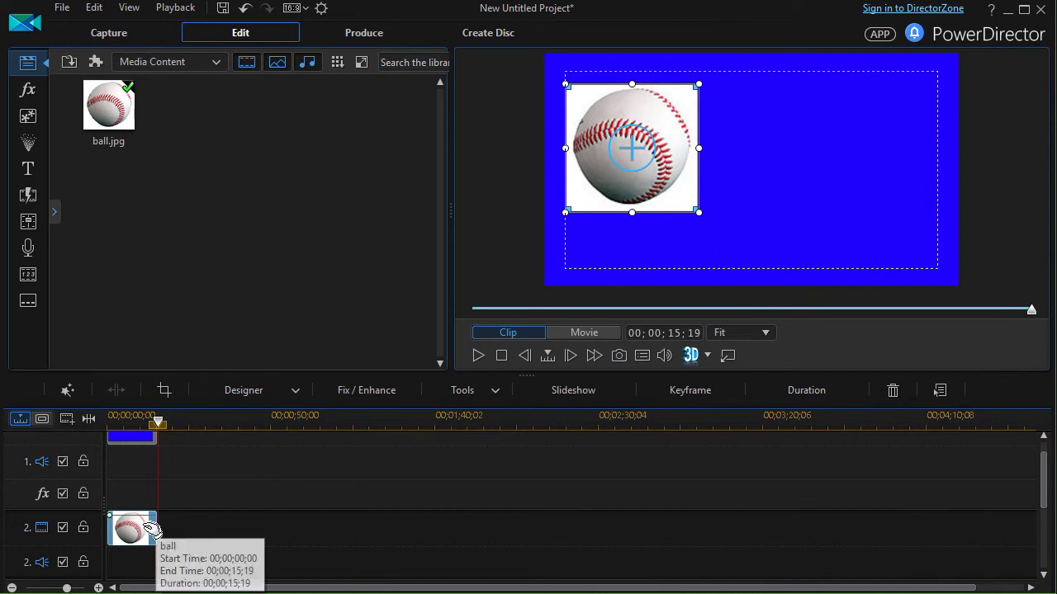
Zoom and scroll the timeline so the whole ball clip shows, and add an opacity keyframe on it
{"action": "left_click_drag", "start_coordinate": [216, 419], "coordinate": [582, 433]}
{"action": "left_click_drag", "start_coordinate": [621, 584], "coordinate": [297, 591]}
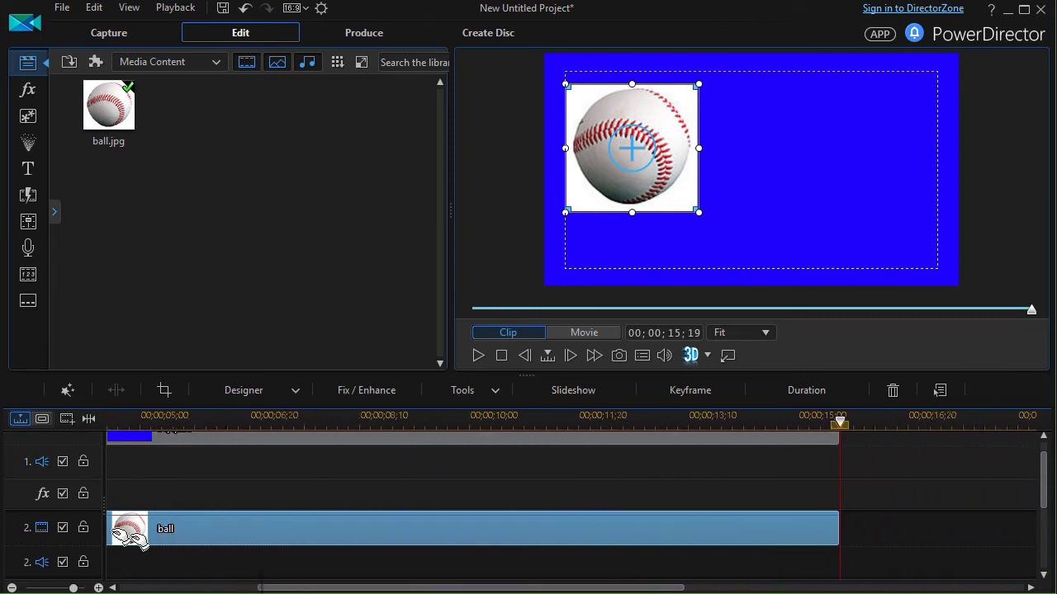
{"action": "left_click", "coordinate": [193, 518]}
Add two more opacity keyframes on the ball clip and lower the middle one to 72
{"action": "left_click", "coordinate": [320, 517]}
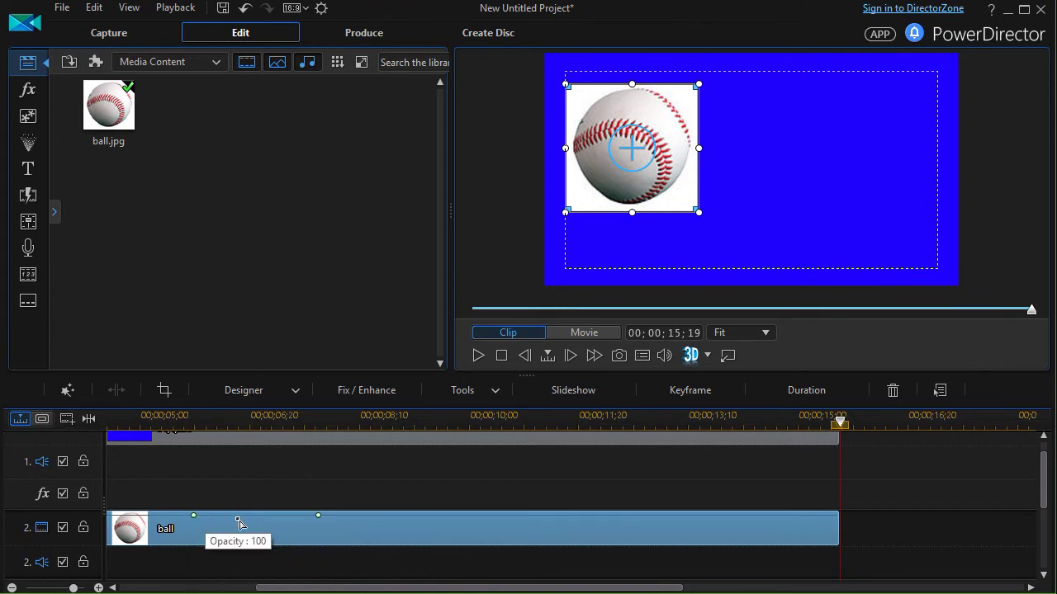
{"action": "left_click", "coordinate": [238, 517]}
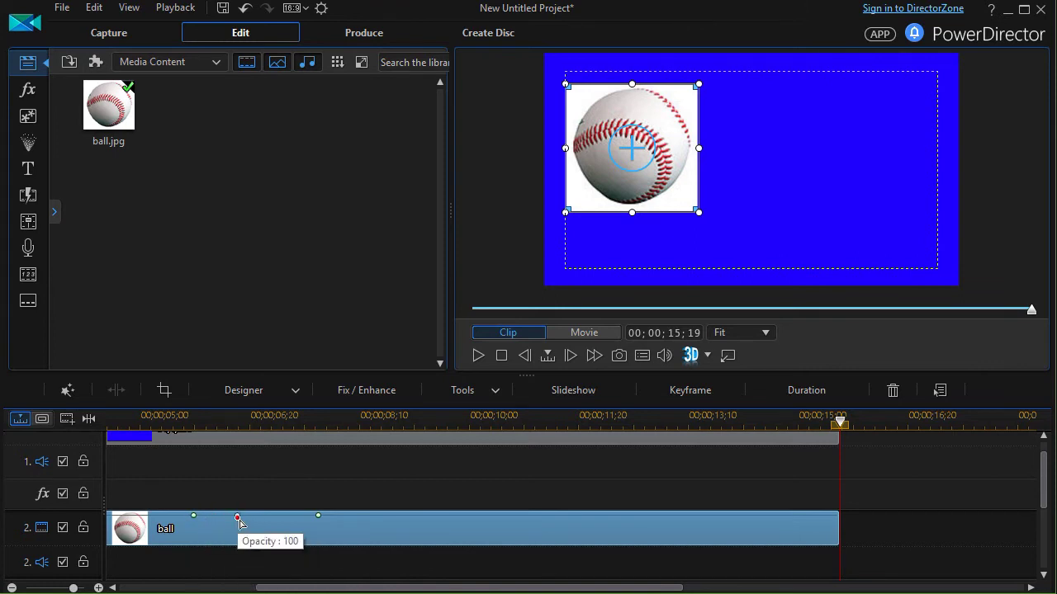
{"action": "left_click_drag", "start_coordinate": [239, 516], "coordinate": [250, 541]}
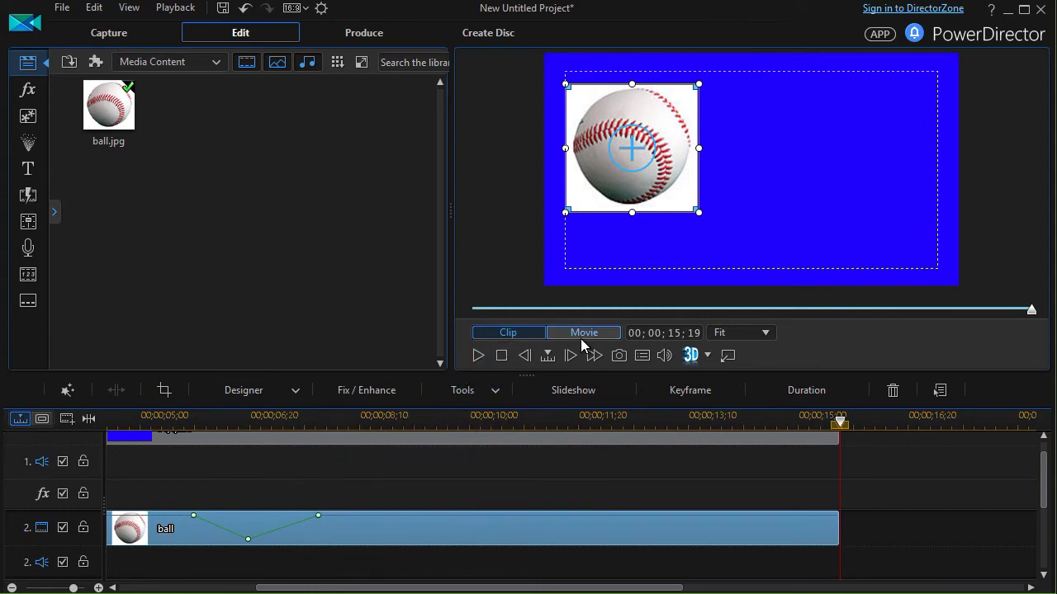
Play the movie from the start to preview the opacity dip, then pause
{"action": "left_click", "coordinate": [477, 356]}
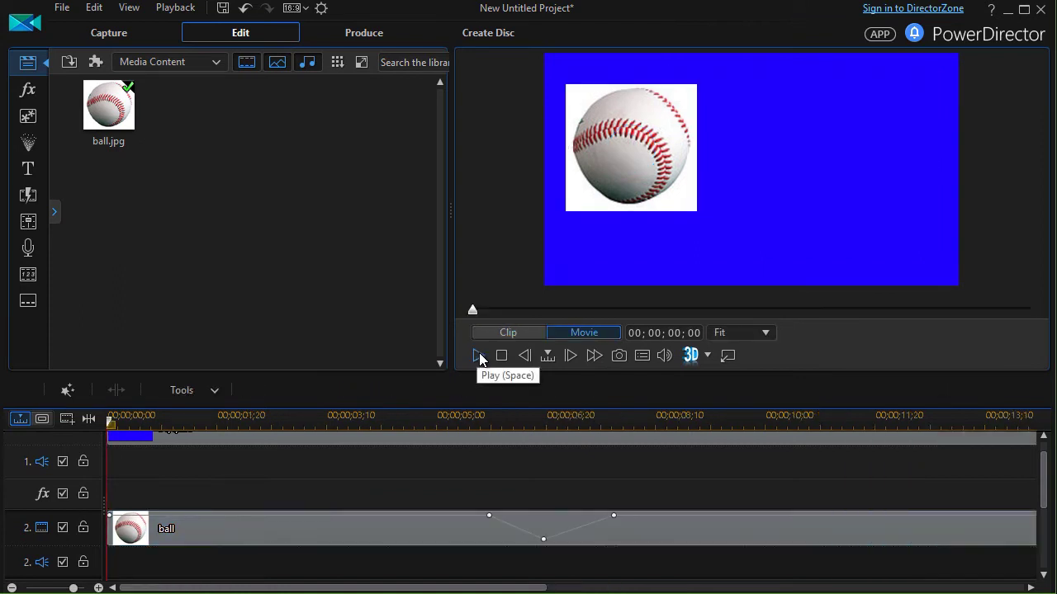
{"action": "left_click", "coordinate": [478, 355]}
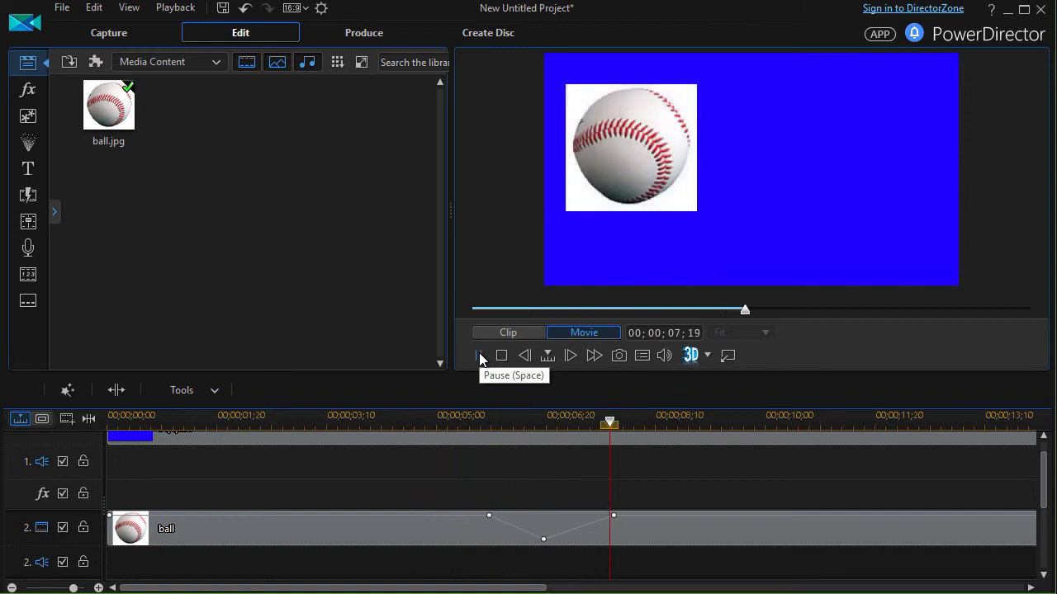
{"action": "left_click", "coordinate": [478, 357]}
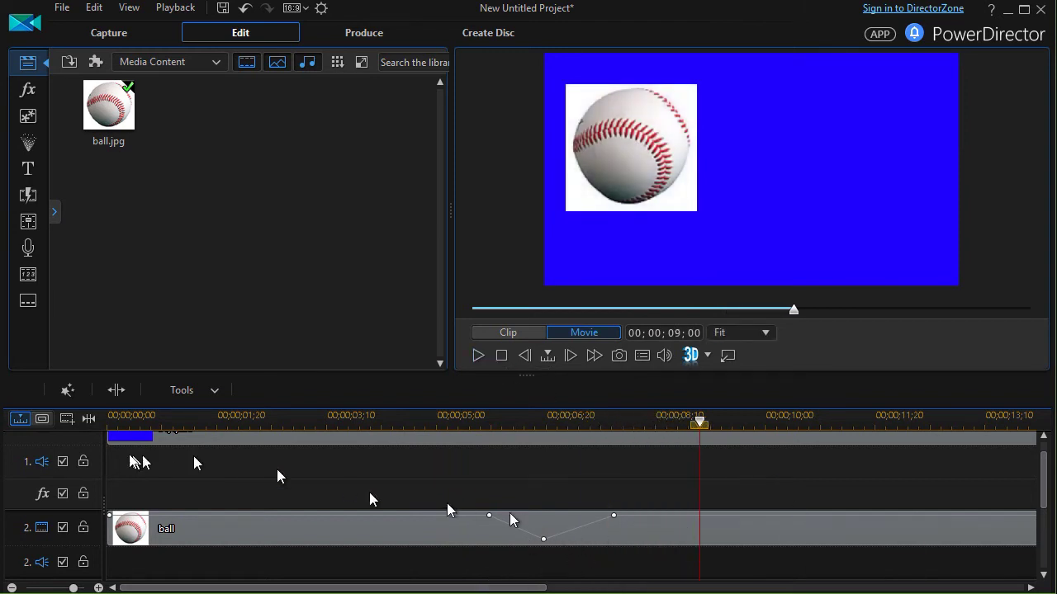
Fit the whole movie into the timeline, return to the beginning and select the ball clip
{"action": "left_click", "coordinate": [88, 419]}
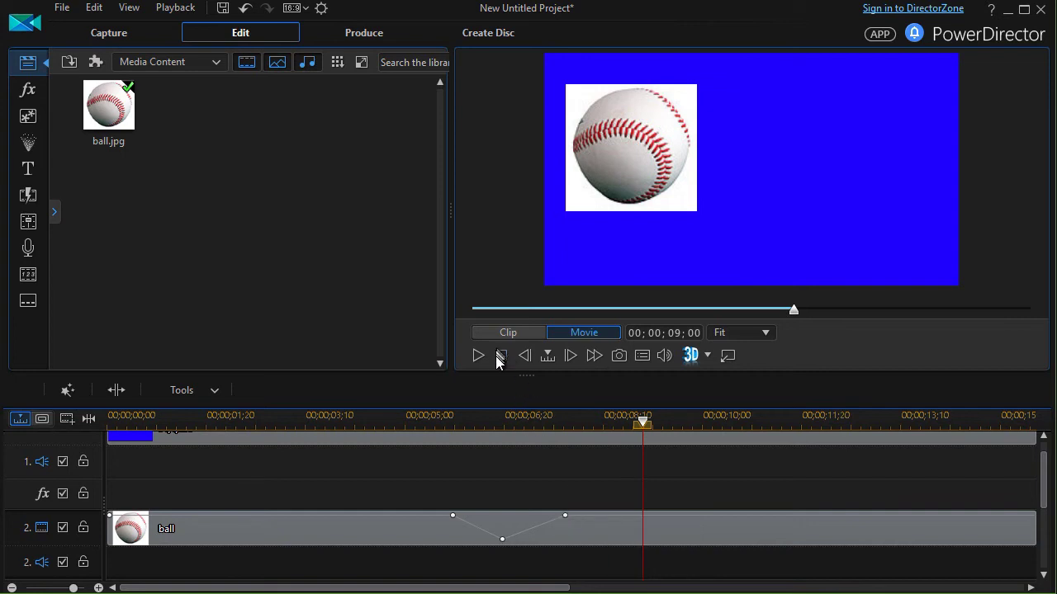
{"action": "left_click", "coordinate": [501, 357]}
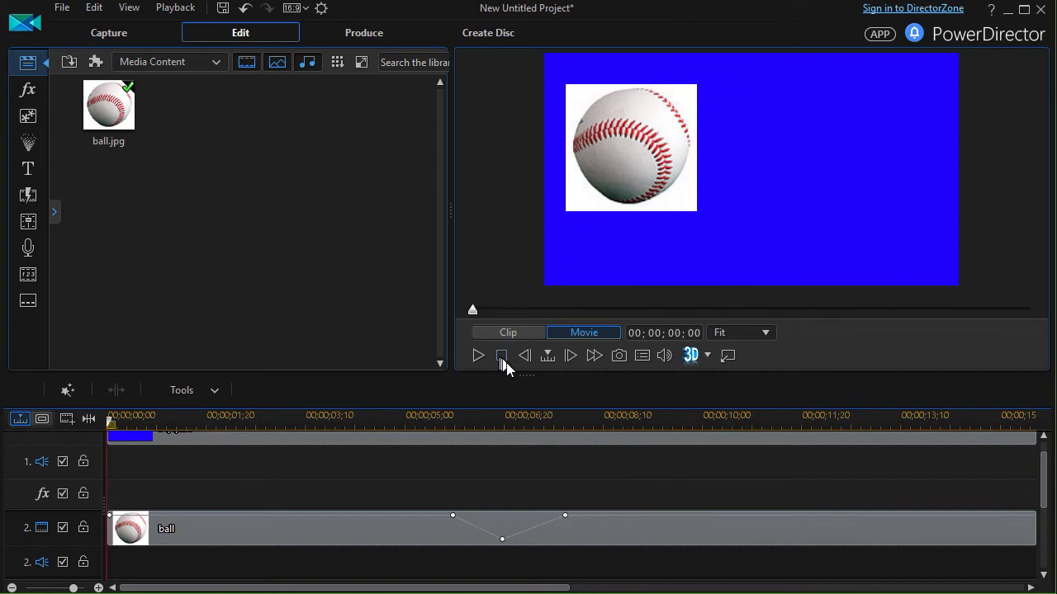
{"action": "left_click", "coordinate": [683, 520]}
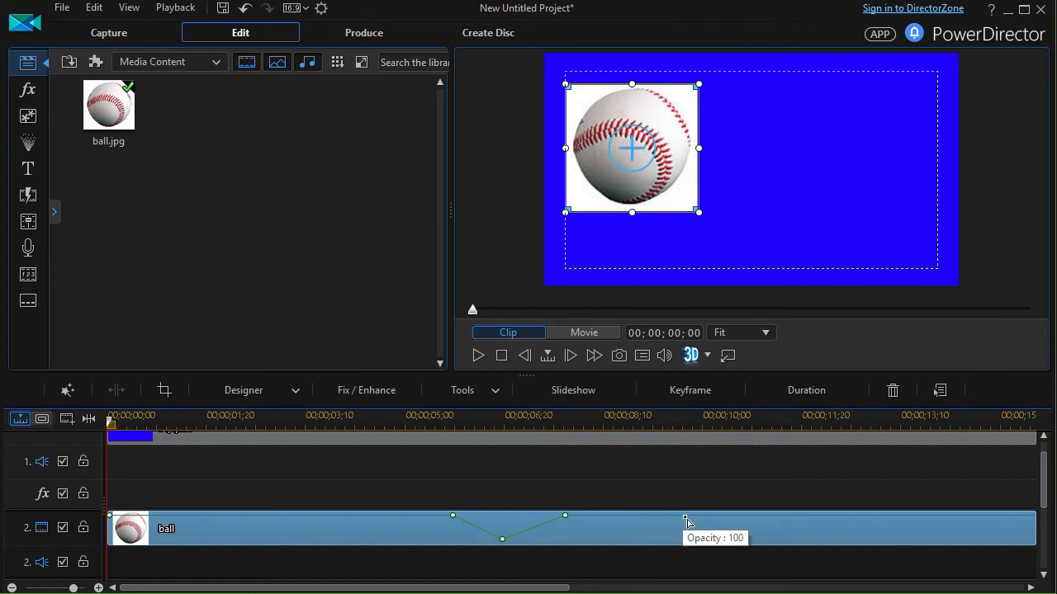
Lower the last two opacity keyframes of the ball clip to about 59 and open the keyframe editor
{"action": "left_click_drag", "start_coordinate": [686, 518], "coordinate": [698, 528]}
{"action": "left_click_drag", "start_coordinate": [564, 515], "coordinate": [567, 522]}
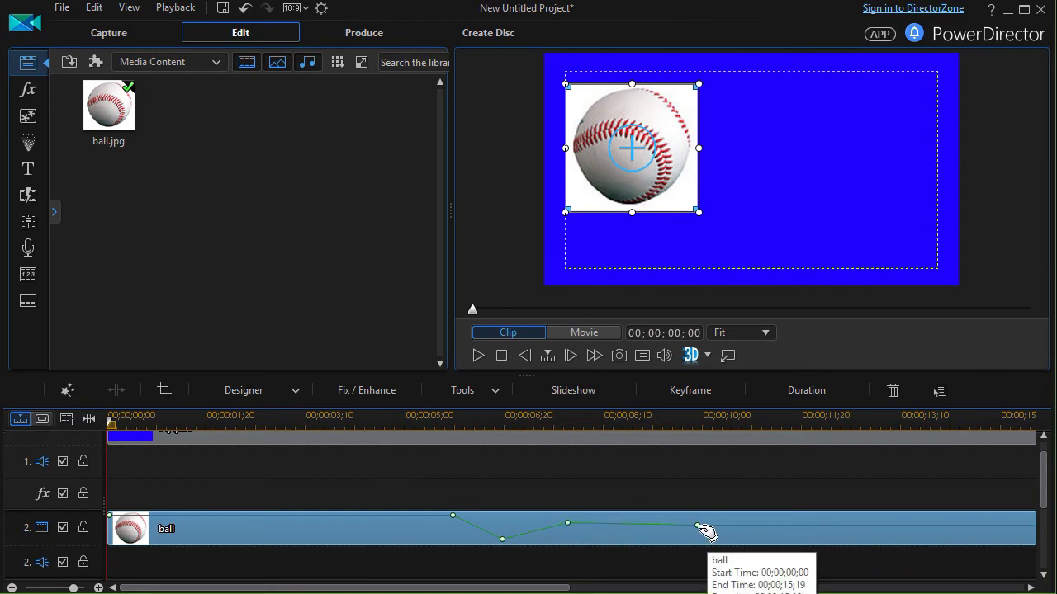
{"action": "double_click", "coordinate": [317, 518]}
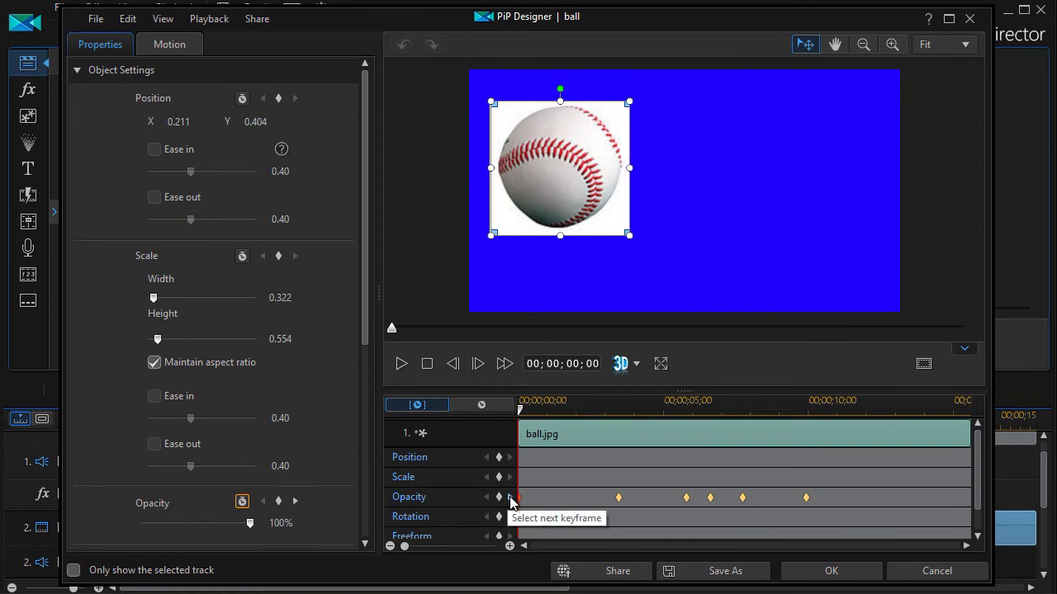
Step through the opacity keyframes to 09;28 and set that keyframe to 0%
{"action": "left_click", "coordinate": [509, 497]}
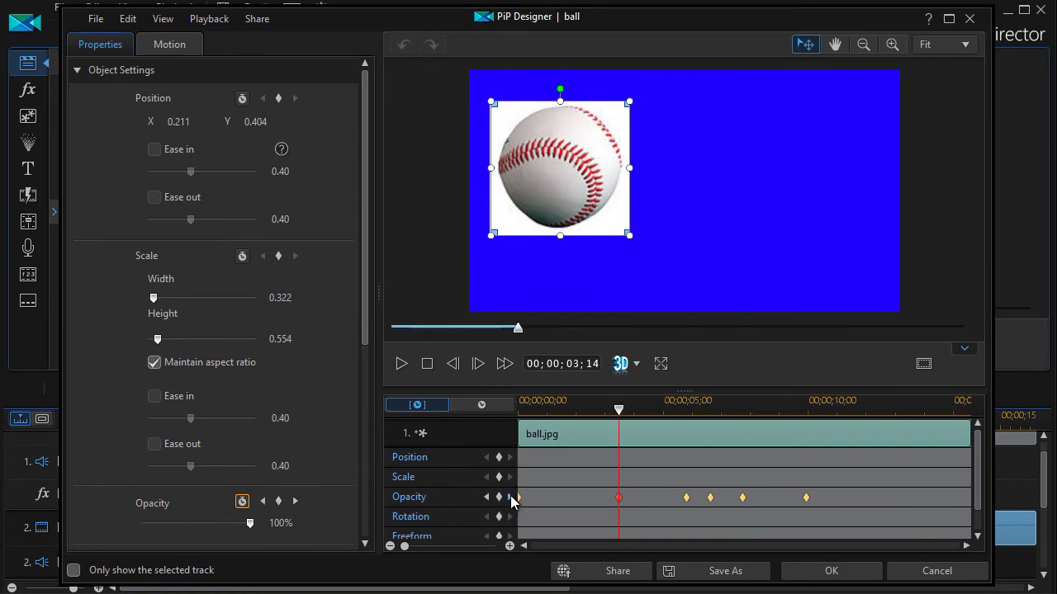
{"action": "left_click", "coordinate": [509, 497]}
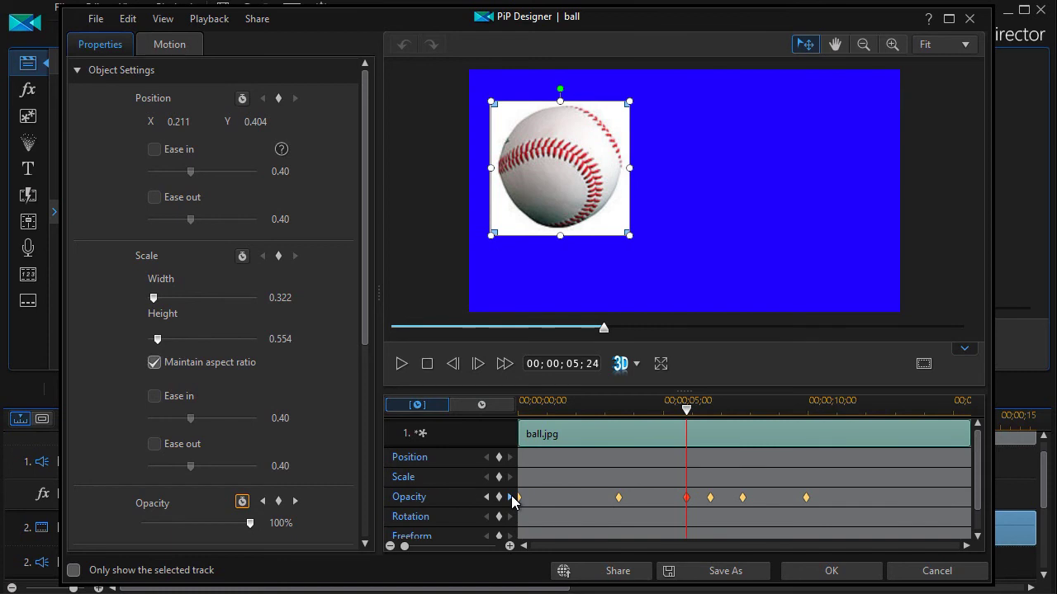
{"action": "left_click", "coordinate": [509, 497]}
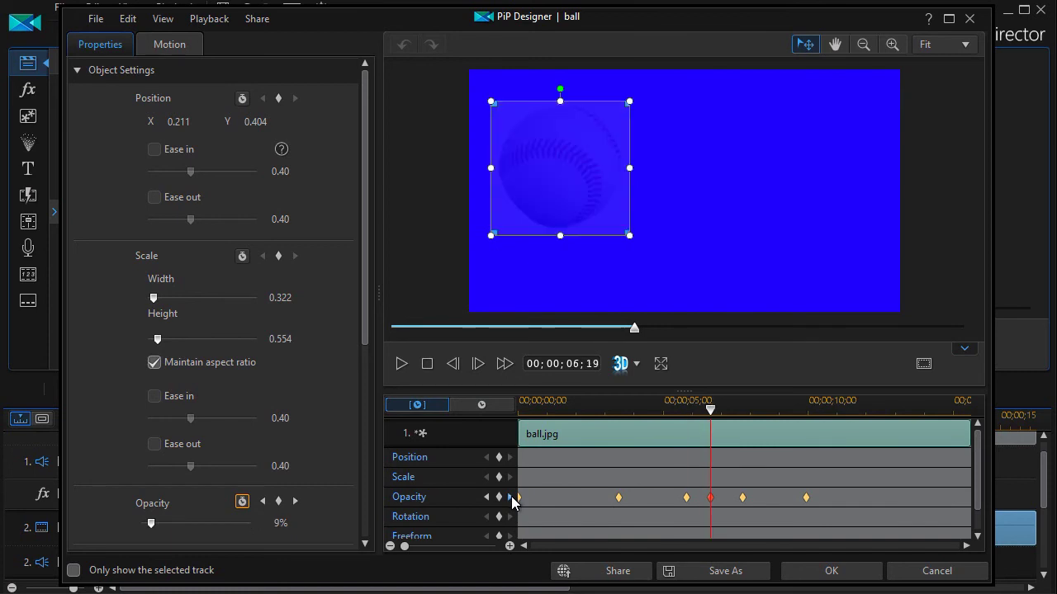
{"action": "left_click", "coordinate": [509, 497]}
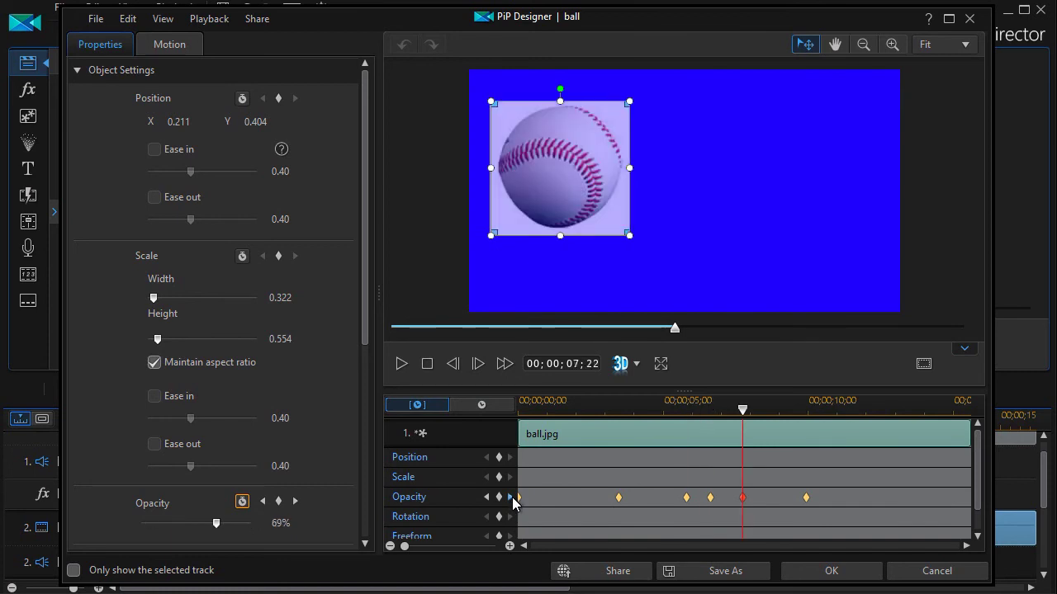
{"action": "left_click", "coordinate": [510, 497]}
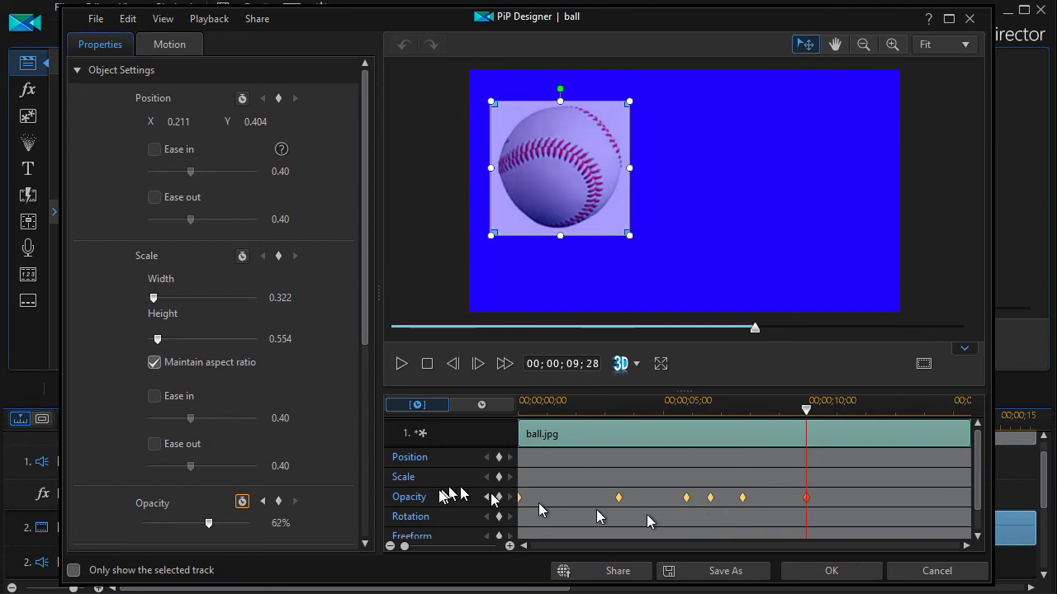
{"action": "left_click_drag", "start_coordinate": [209, 528], "coordinate": [115, 521]}
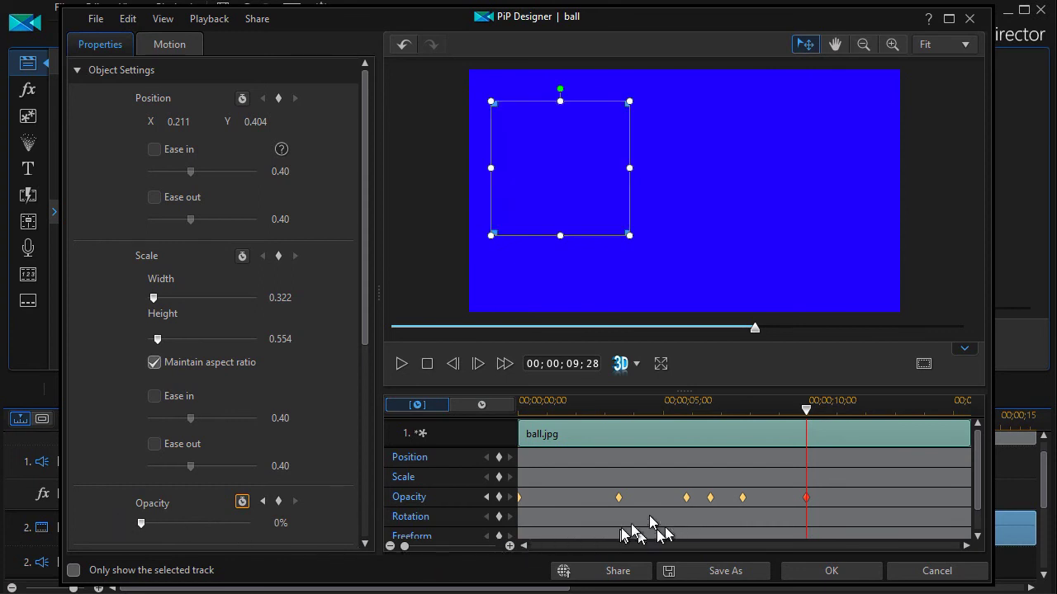
Raise the 06;19 keyframe from 9% to 100% opacity and apply the changes
{"action": "left_click", "coordinate": [710, 498]}
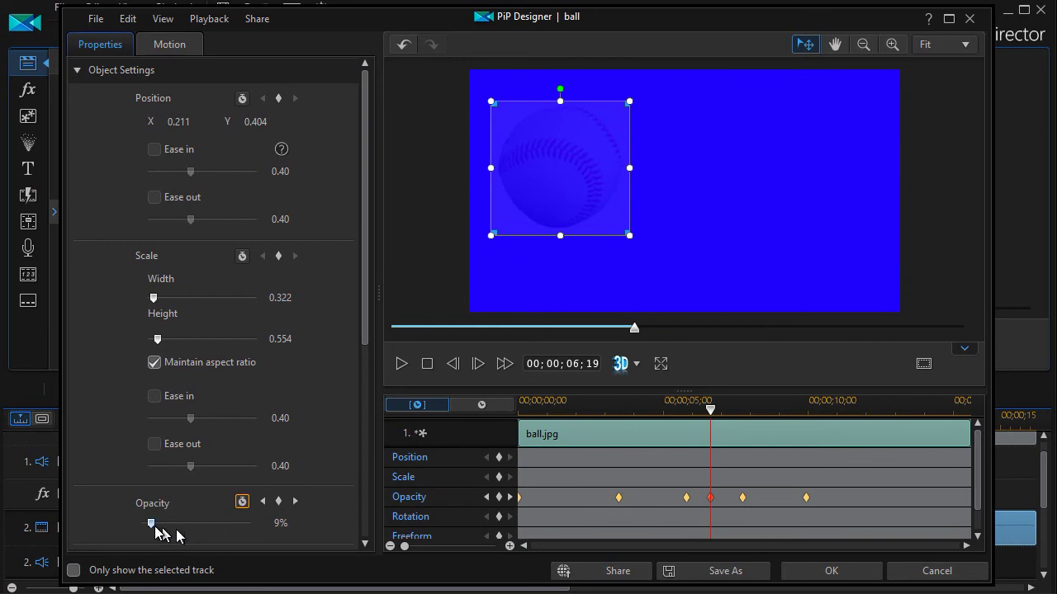
{"action": "left_click_drag", "start_coordinate": [151, 524], "coordinate": [342, 528]}
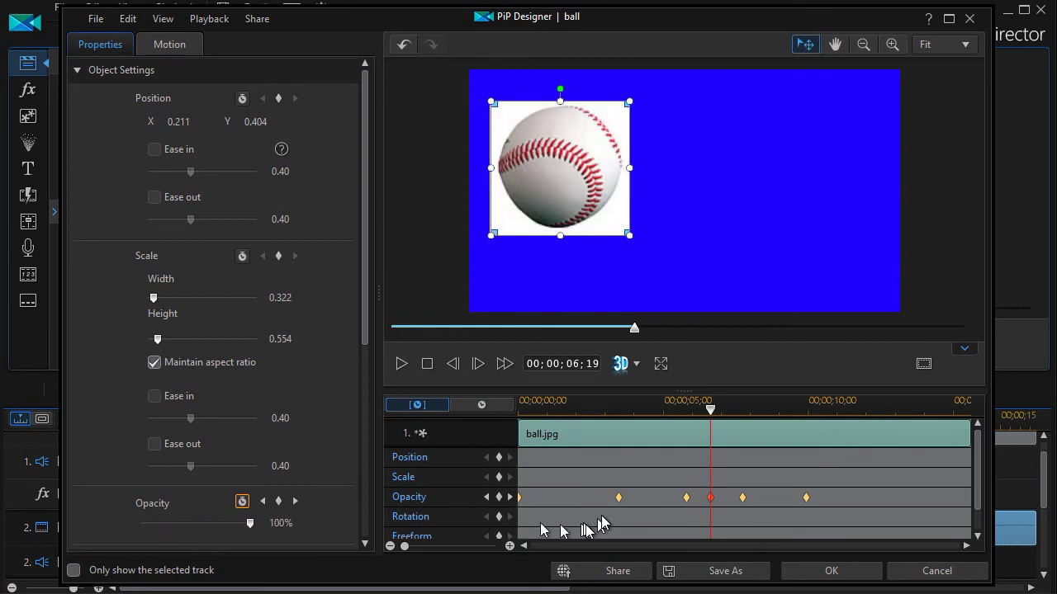
{"action": "left_click", "coordinate": [828, 571]}
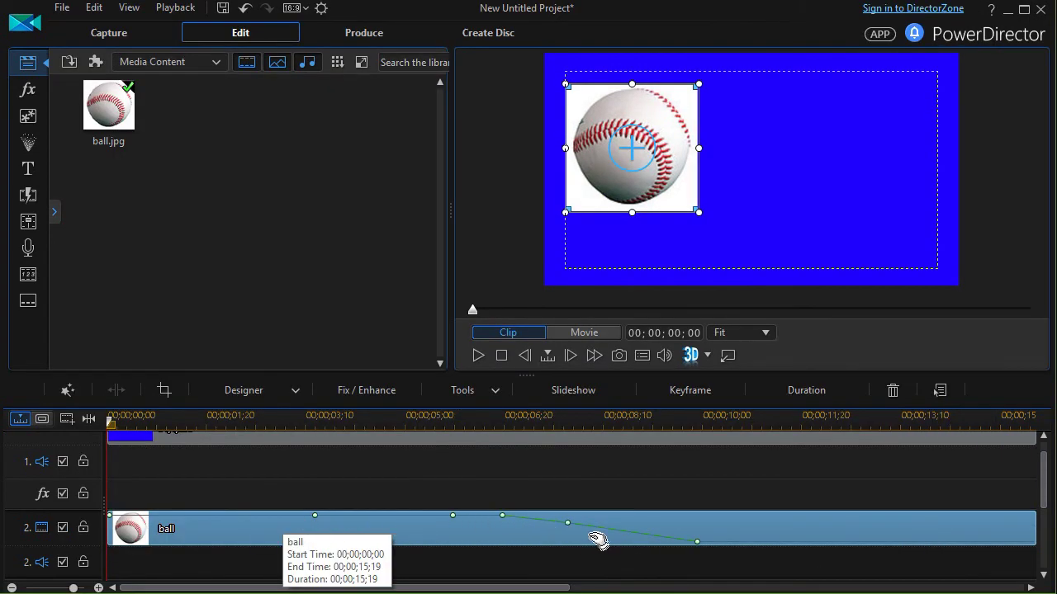
{"action": "mouse_move", "coordinate": [696, 543]}
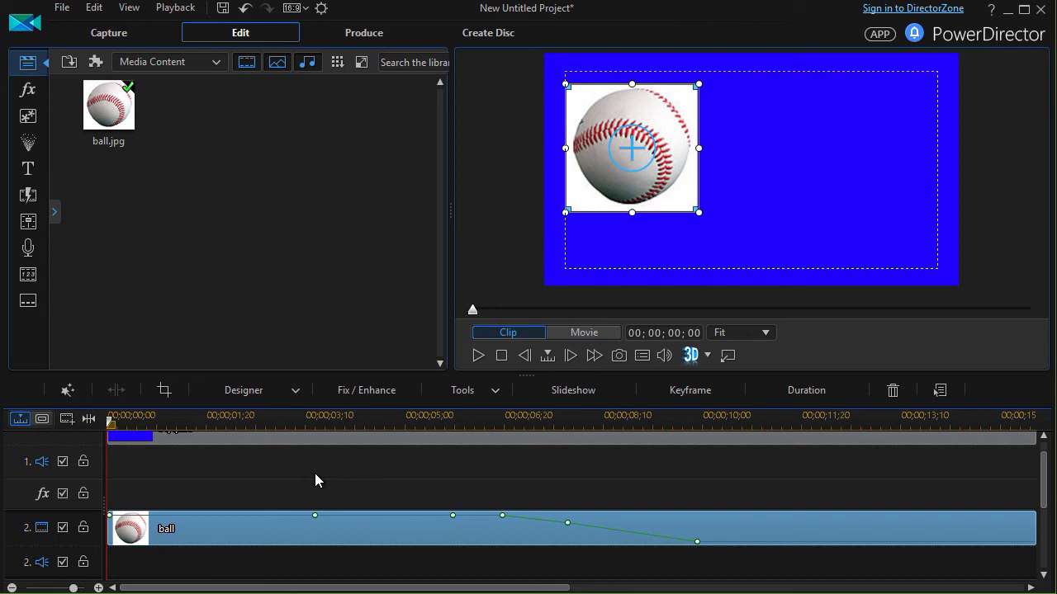
{"action": "left_click", "coordinate": [260, 517]}
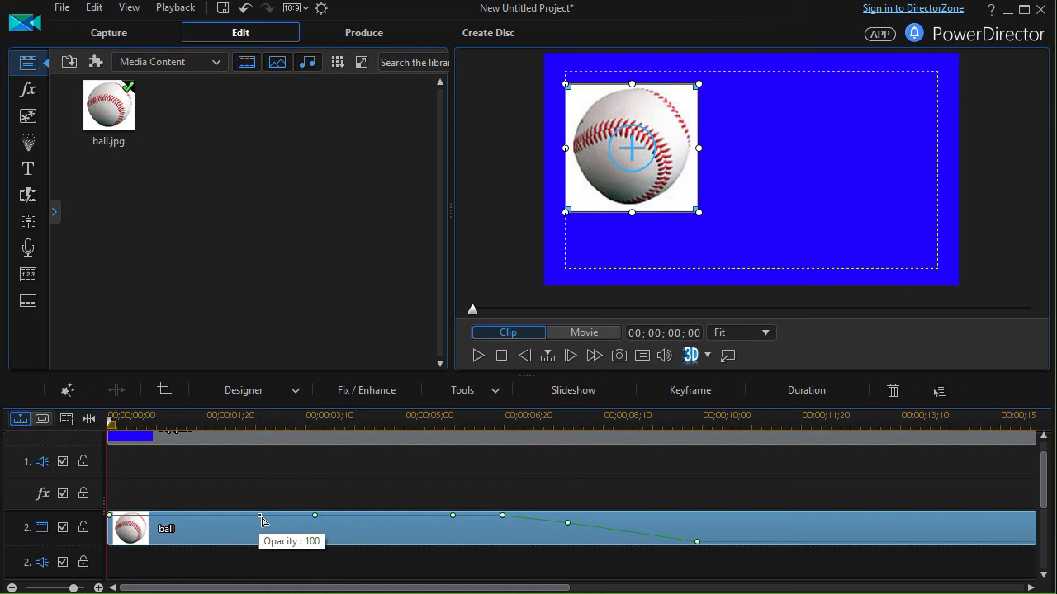
{"action": "left_click_drag", "start_coordinate": [260, 517], "coordinate": [306, 503]}
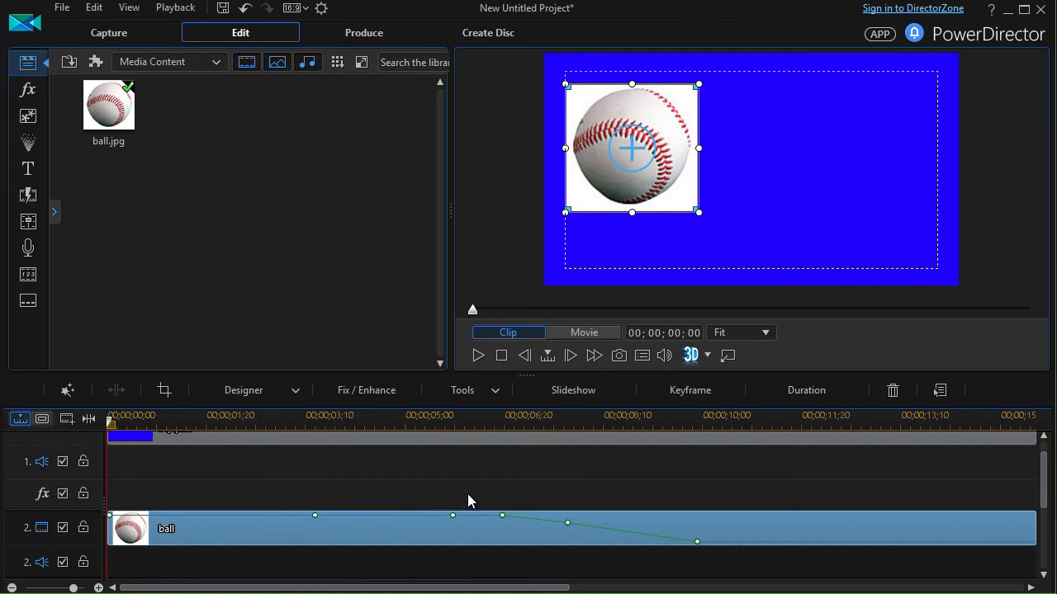